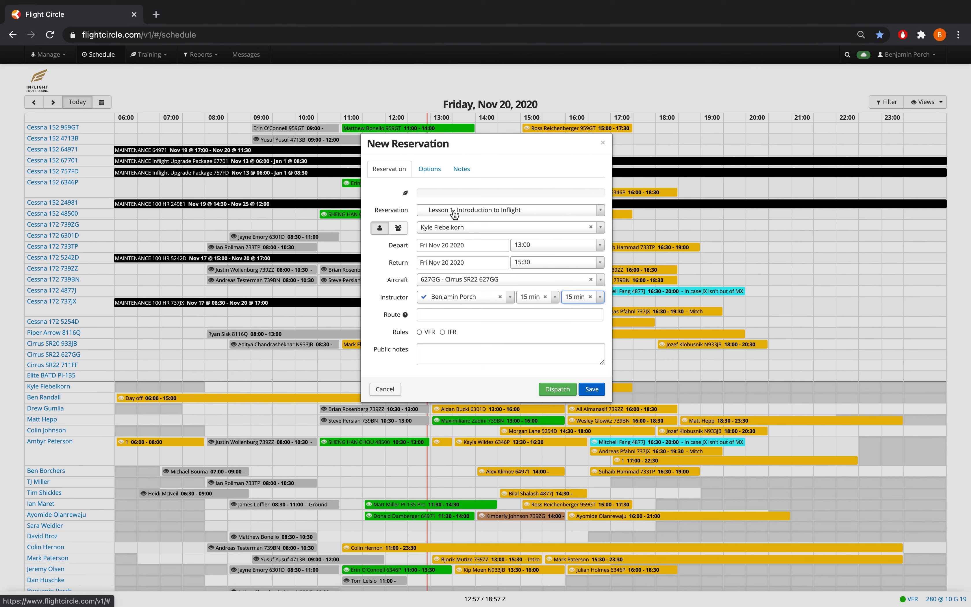
# - Choose "Lesson 1- Introduction to Inflight" as the reservation type and turn off the pilot and instructor notifications
pyautogui.click(441, 214)
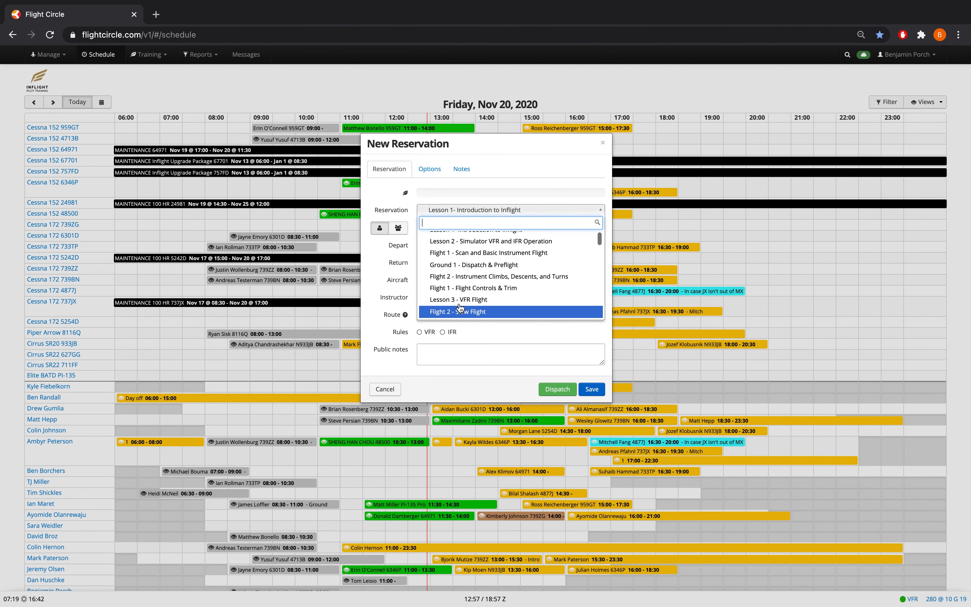
pyautogui.click(459, 236)
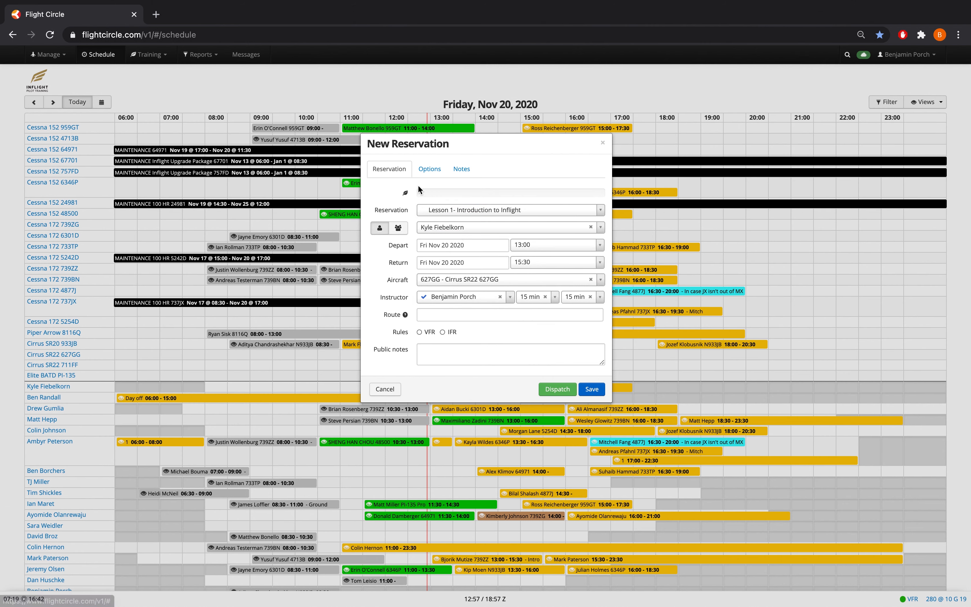
pyautogui.click(432, 172)
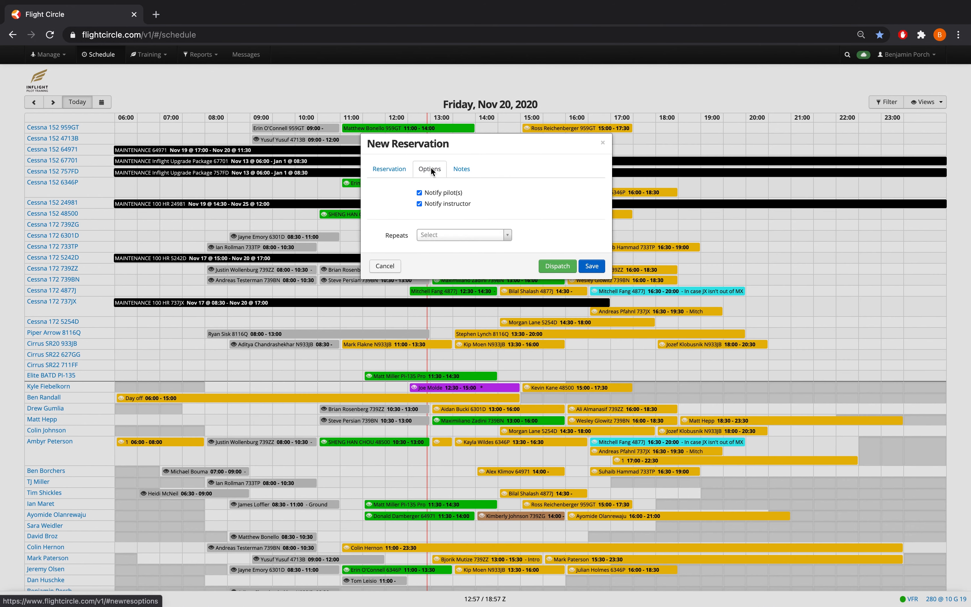
pyautogui.click(420, 193)
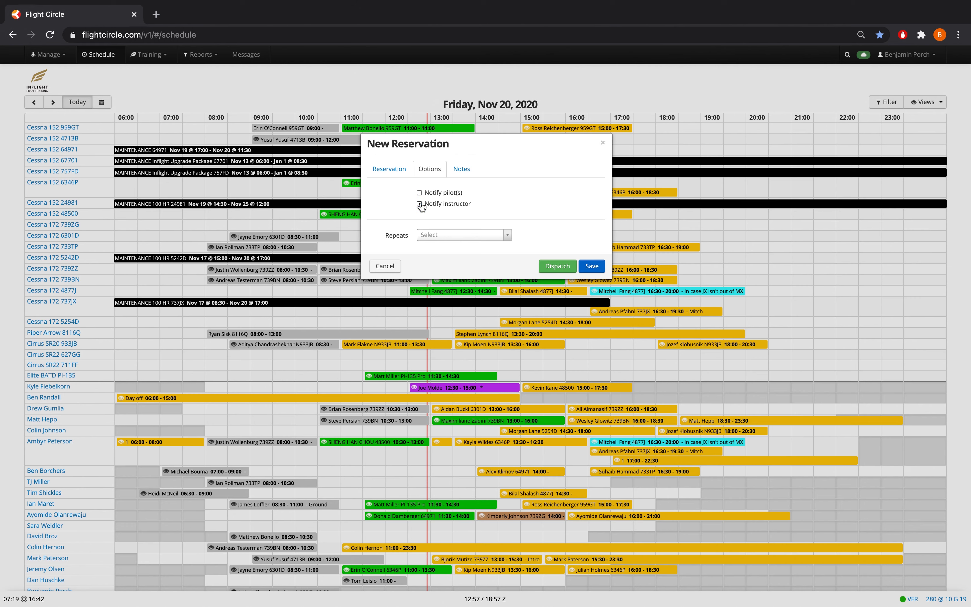
pyautogui.click(420, 204)
pyautogui.click(445, 236)
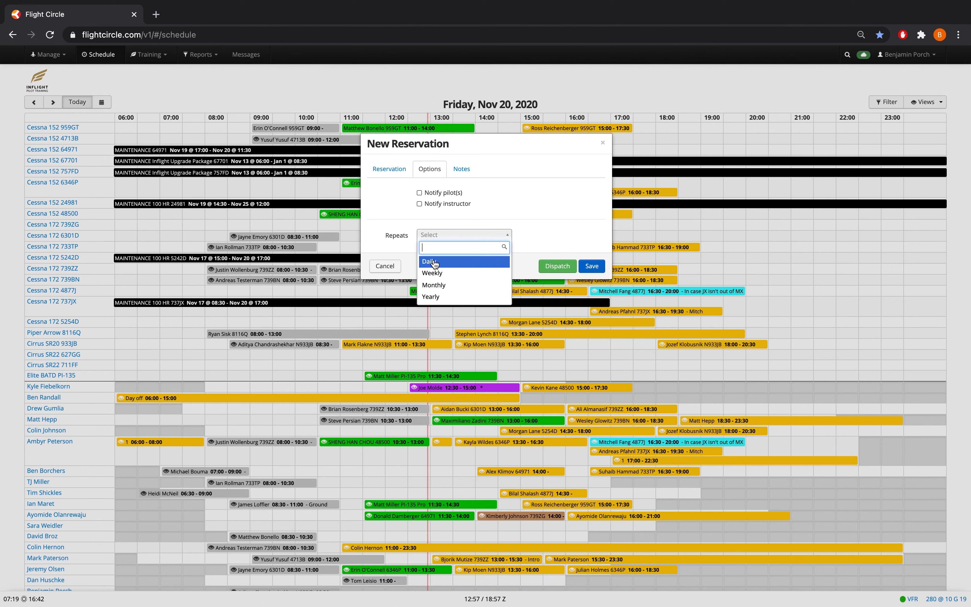
pyautogui.click(378, 242)
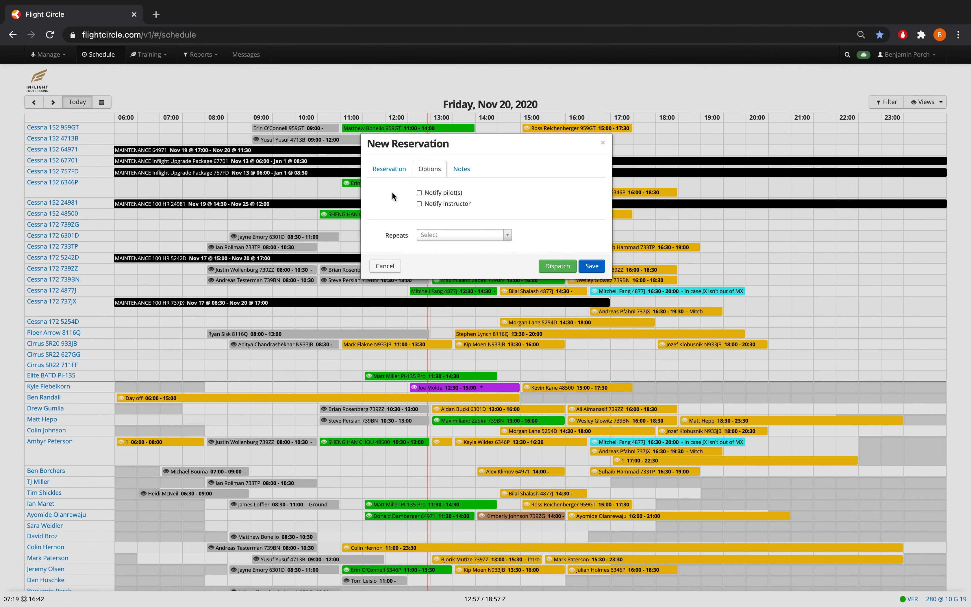
# - Save the new Cirrus SR22 627GG reservation and make it despite the schedule restriction
pyautogui.click(389, 169)
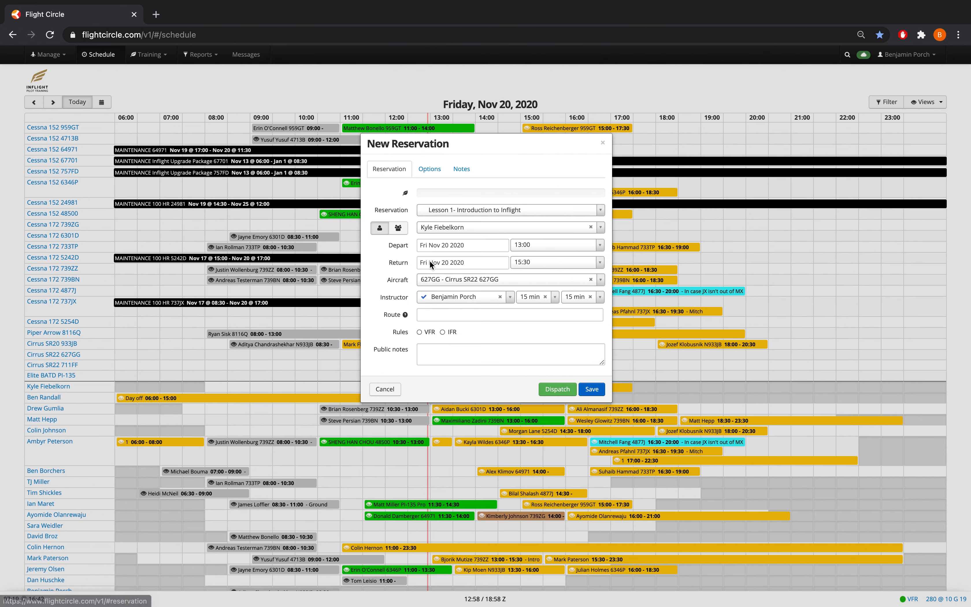
pyautogui.click(592, 389)
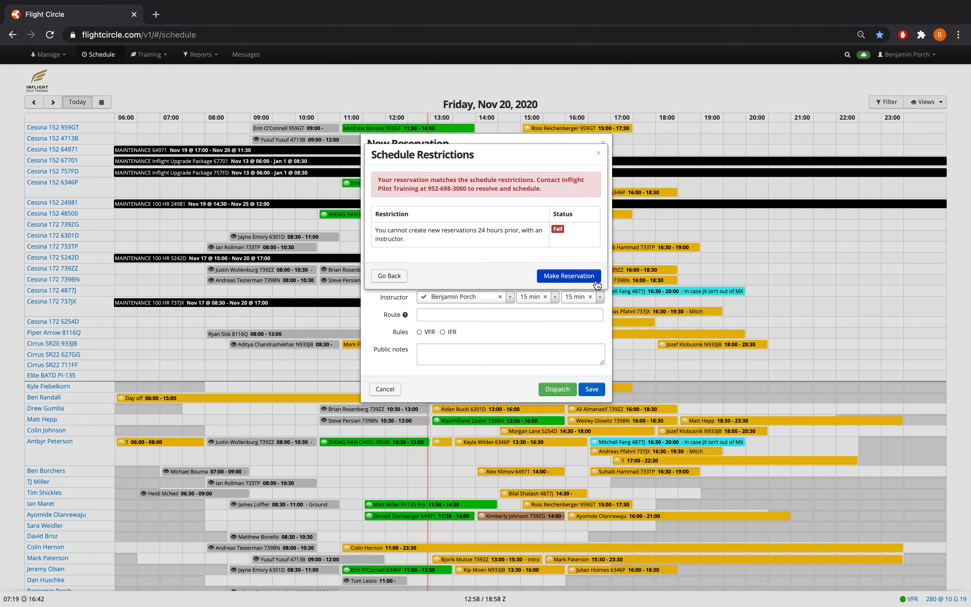
pyautogui.click(580, 284)
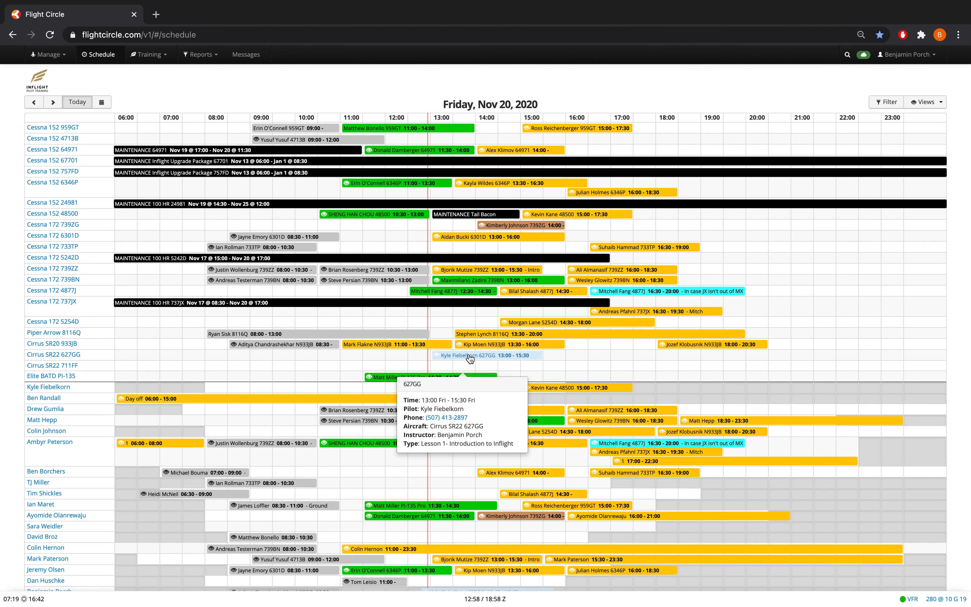
# - Review the maintenance status of Cirrus SR22 627GG and dispatch its 13:00 - 15:30 reservation
pyautogui.rightClick(470, 357)
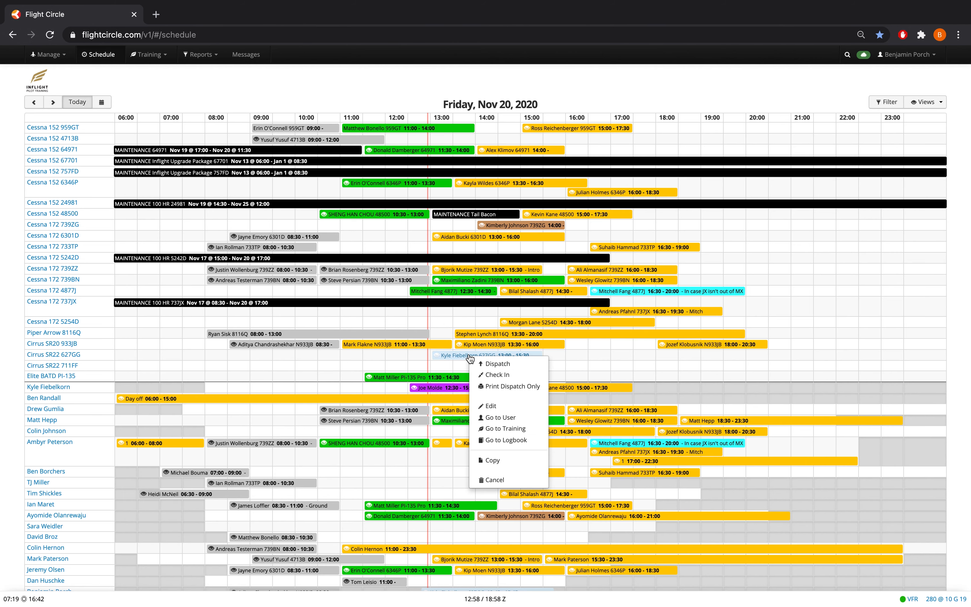
pyautogui.click(493, 364)
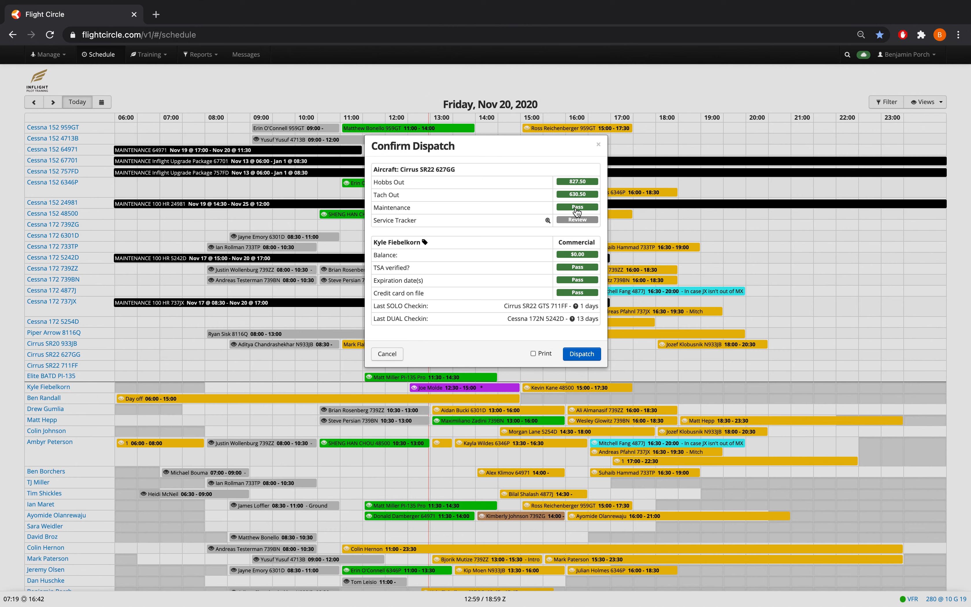
pyautogui.click(577, 208)
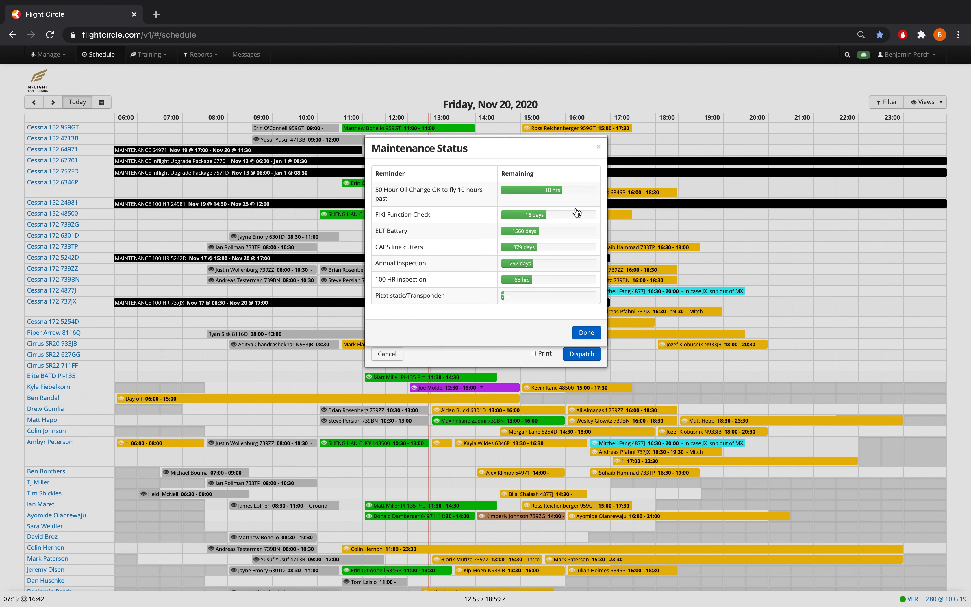
pyautogui.click(586, 333)
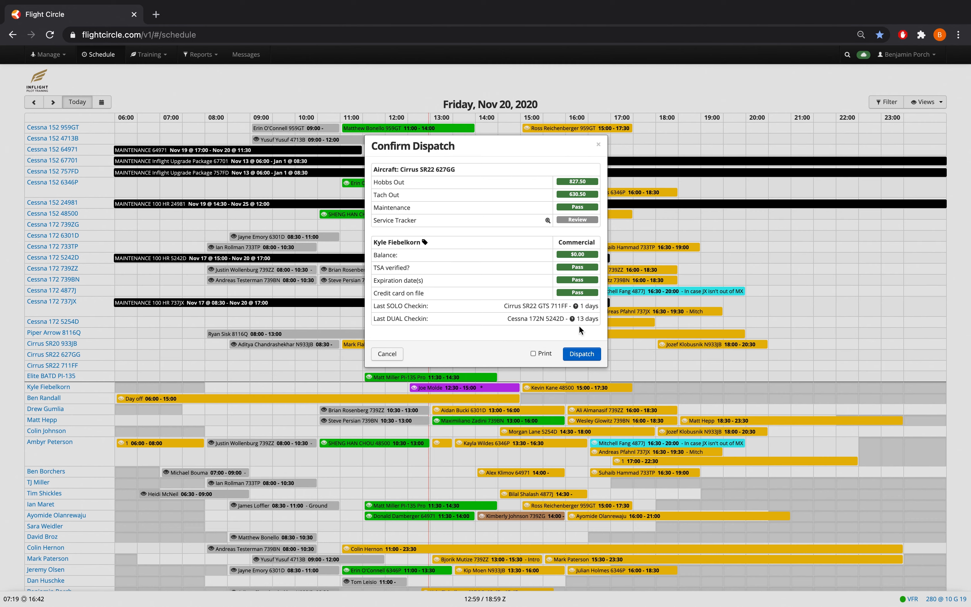
pyautogui.click(580, 355)
# - Examine the details of other aircraft and instructor bookings across the day's schedule
pyautogui.moveTo(284, 335)
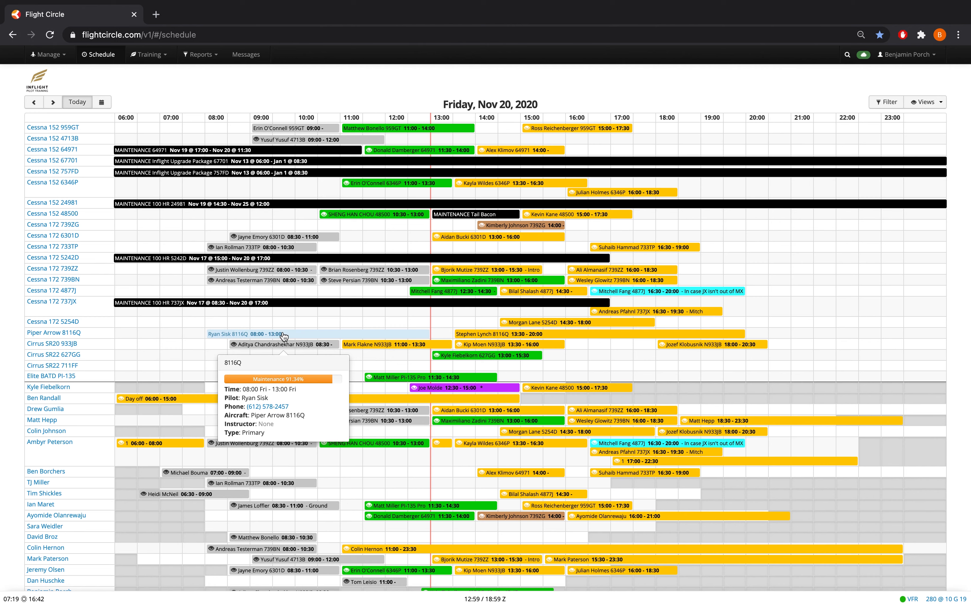
pyautogui.moveTo(272, 306)
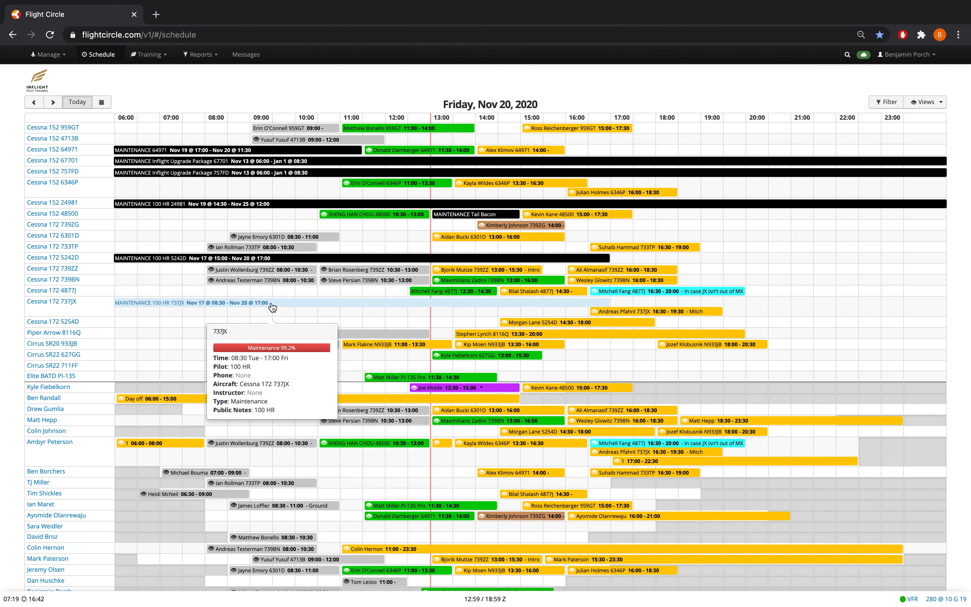
pyautogui.moveTo(266, 260)
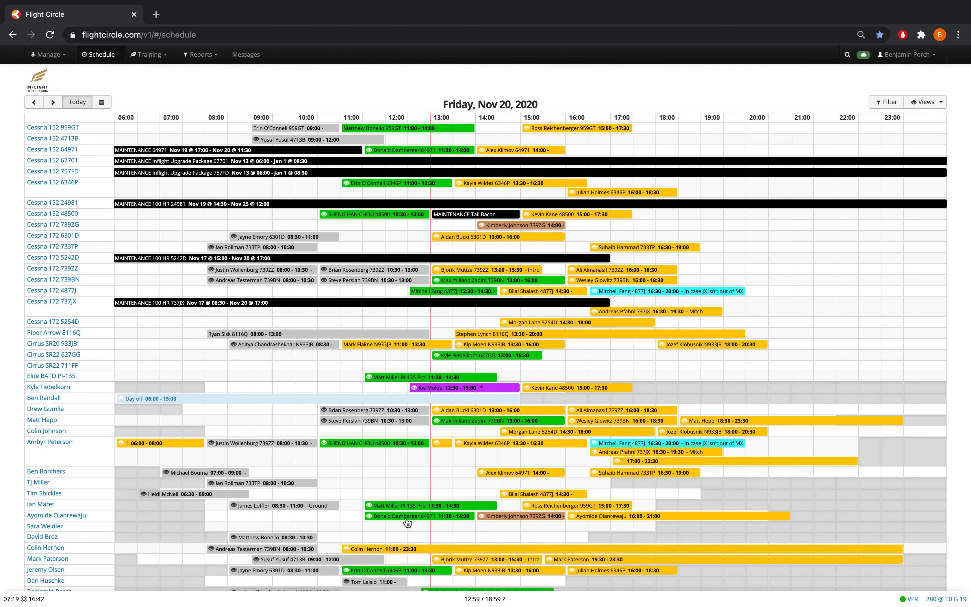
pyautogui.moveTo(407, 517)
pyautogui.scroll(-1, 408, 522)
pyautogui.scroll(-2, 407, 522)
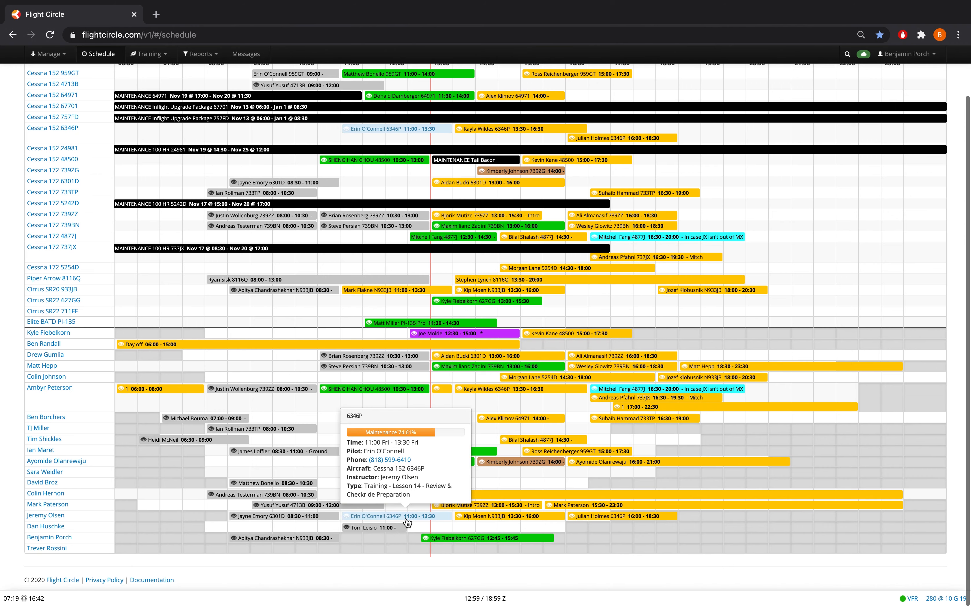
pyautogui.moveTo(417, 340)
pyautogui.moveTo(478, 339)
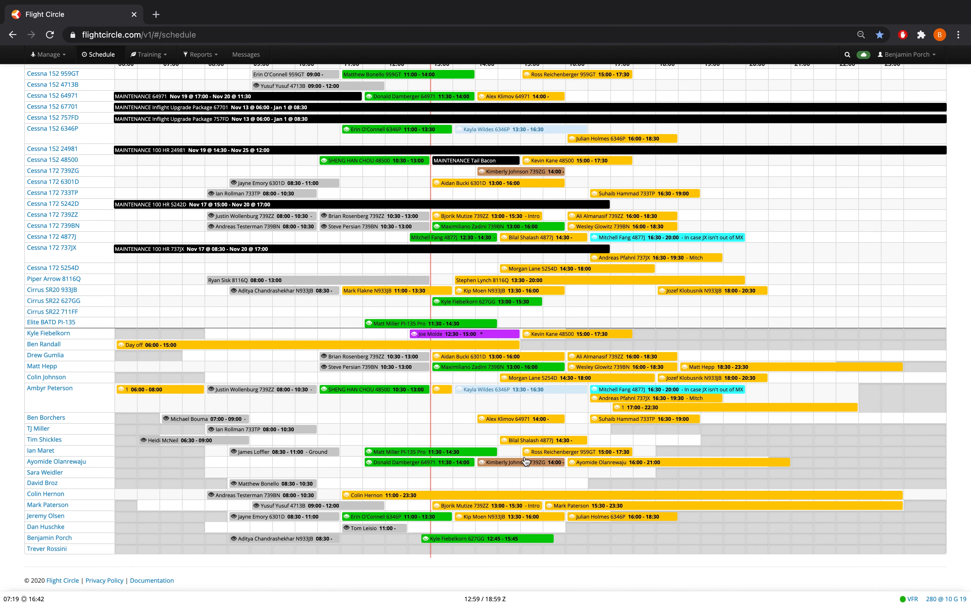
pyautogui.scroll(2, 610, 387)
# - Start checking in the dispatched 627GG reservation with Hobbs in 828.5 and Tach in 631.5
pyautogui.moveTo(470, 358)
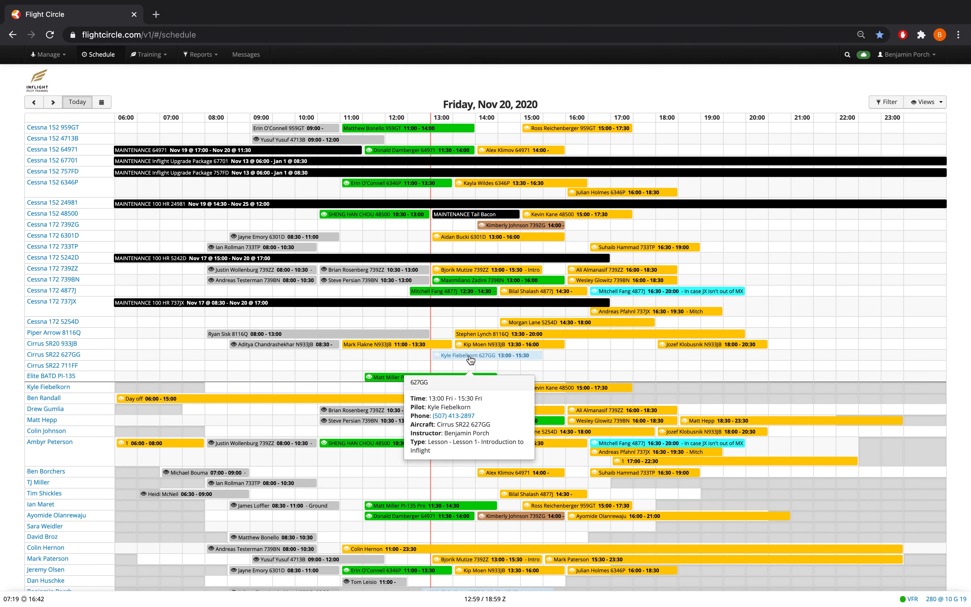
pyautogui.click(470, 359)
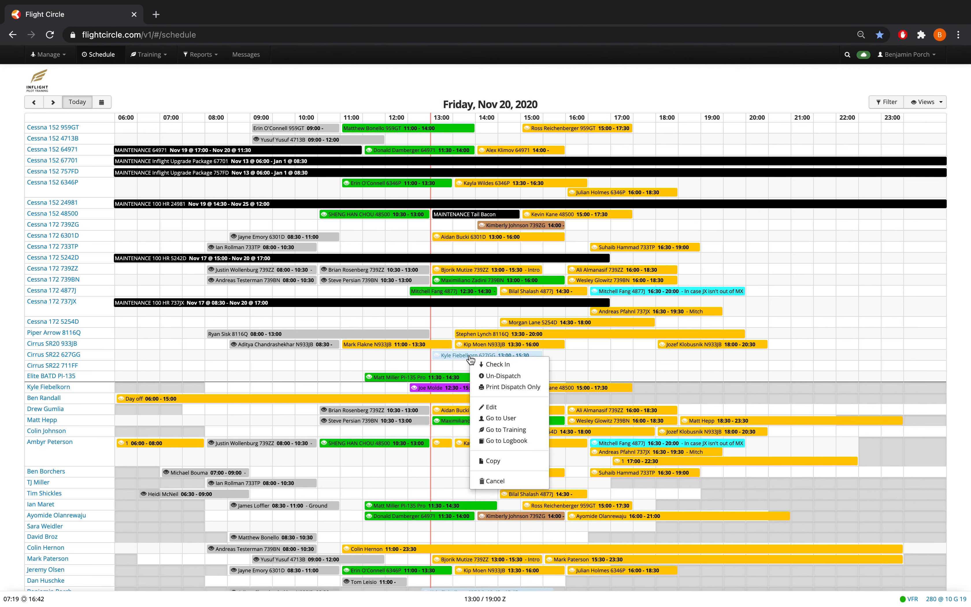
pyautogui.click(505, 365)
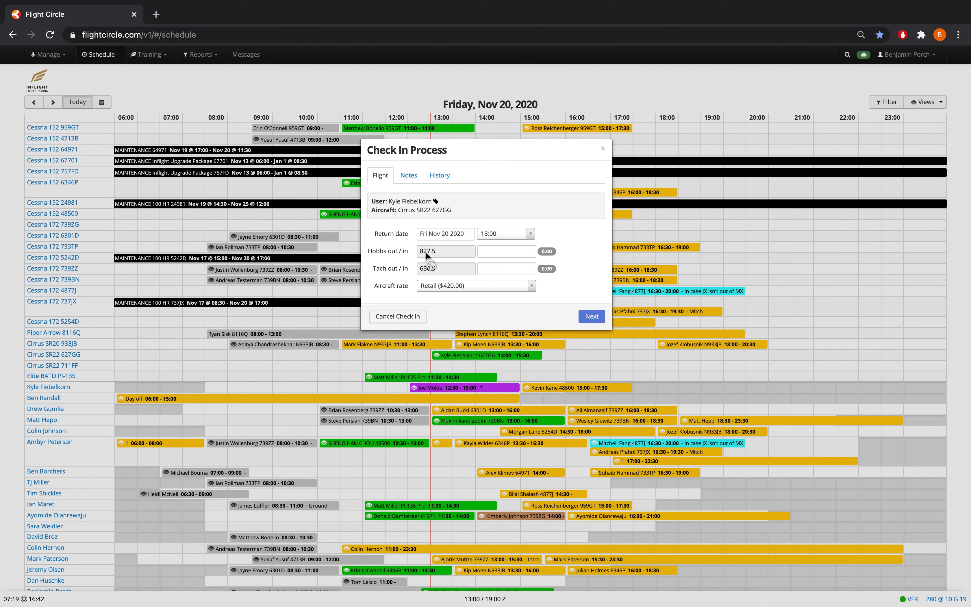
pyautogui.click(500, 252)
pyautogui.write('82')
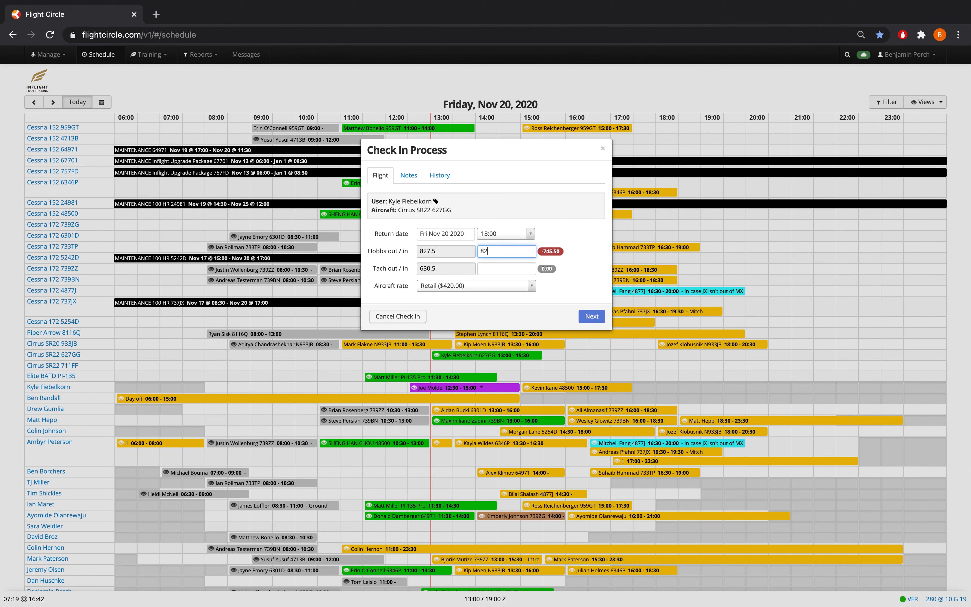
pyautogui.write('8.5')
pyautogui.click(498, 270)
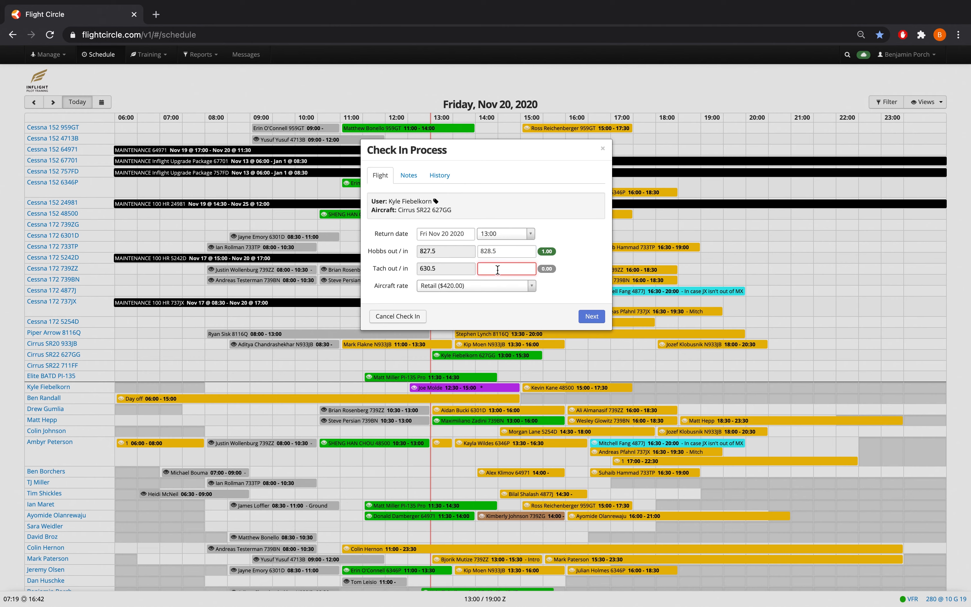
pyautogui.write('631.5')
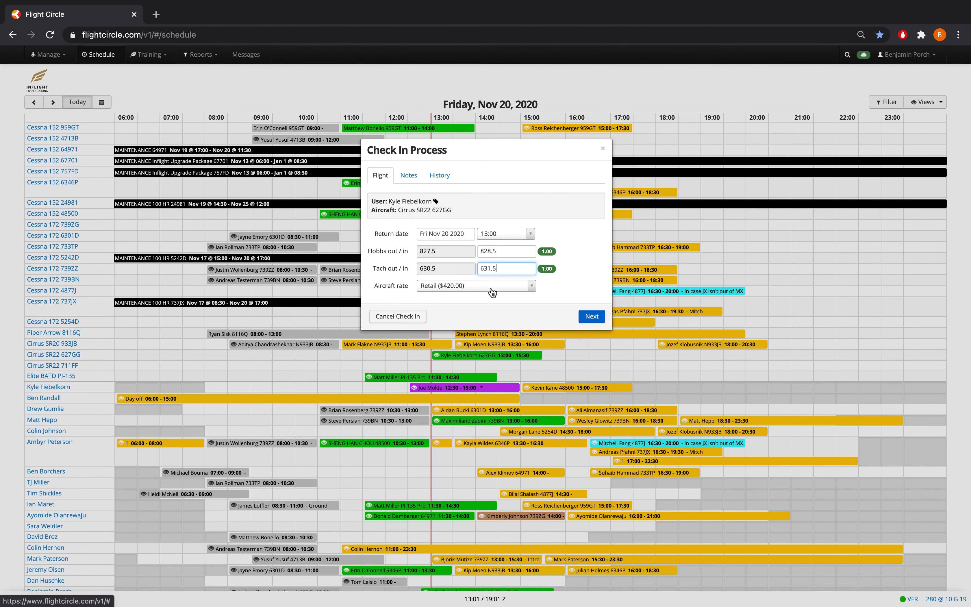
pyautogui.click(592, 317)
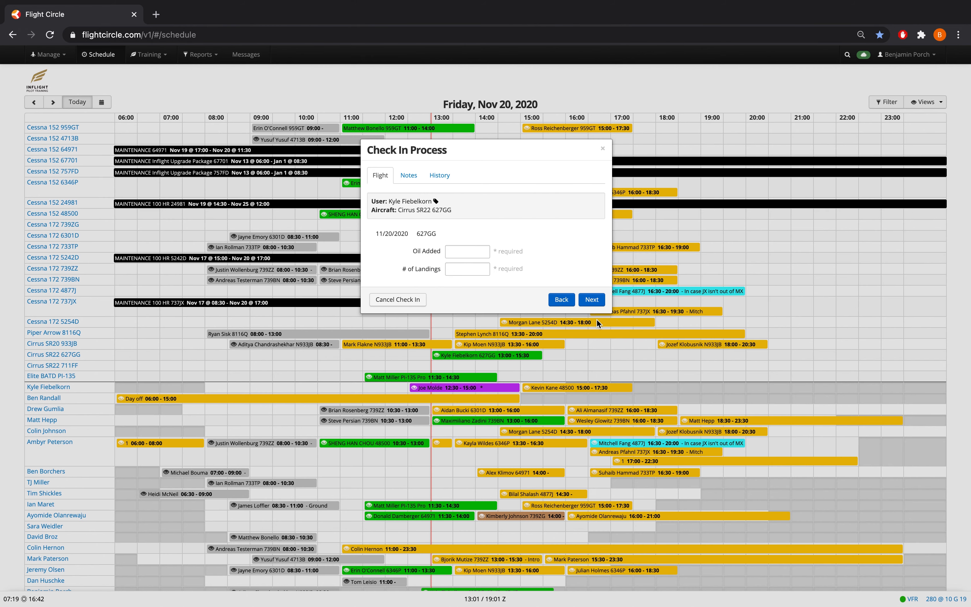
# - Record 1 for oil added and 1 landing in the 627GG check-in
pyautogui.click(455, 251)
pyautogui.write('1')
pyautogui.click(456, 269)
pyautogui.write('1')
pyautogui.click(594, 300)
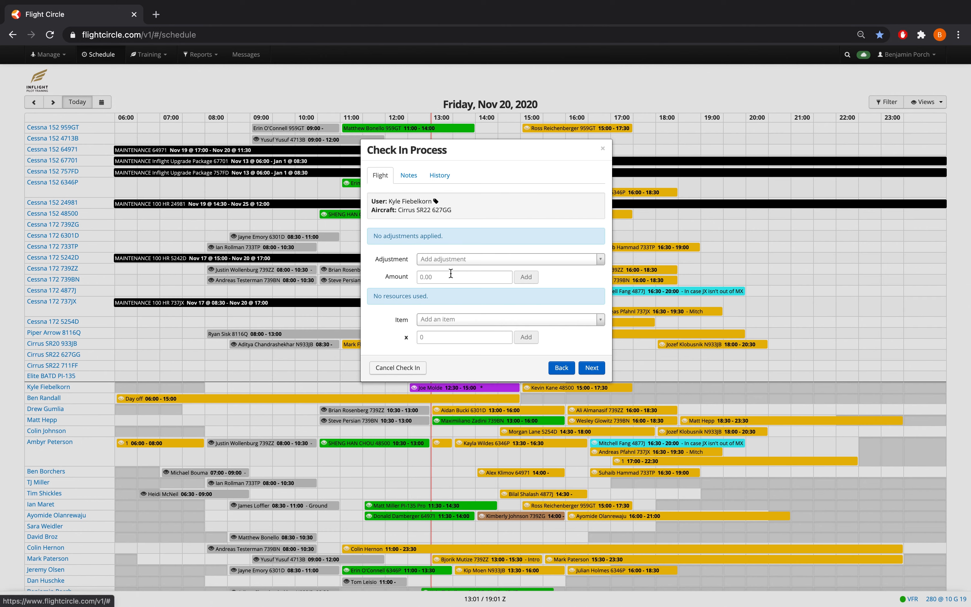
# - Continue past the adjustments and items without adding any, cancel the check-in and close the reservation unedited
pyautogui.click(592, 368)
pyautogui.click(393, 479)
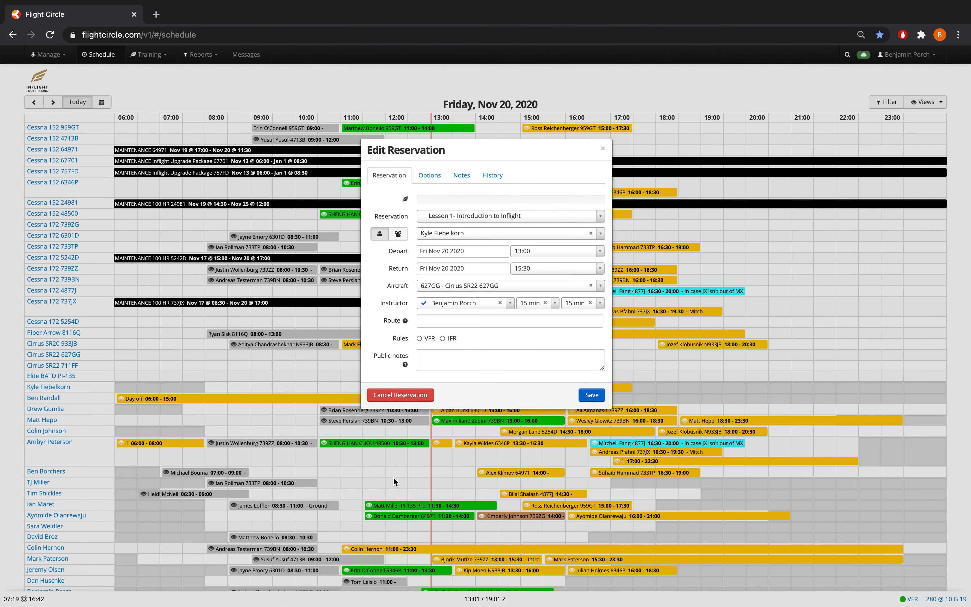
pyautogui.click(603, 150)
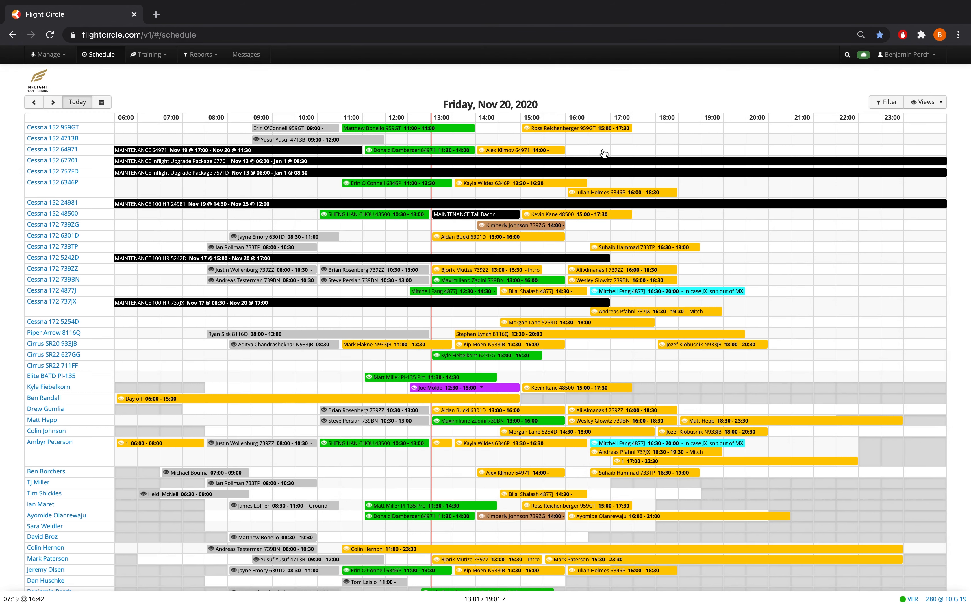